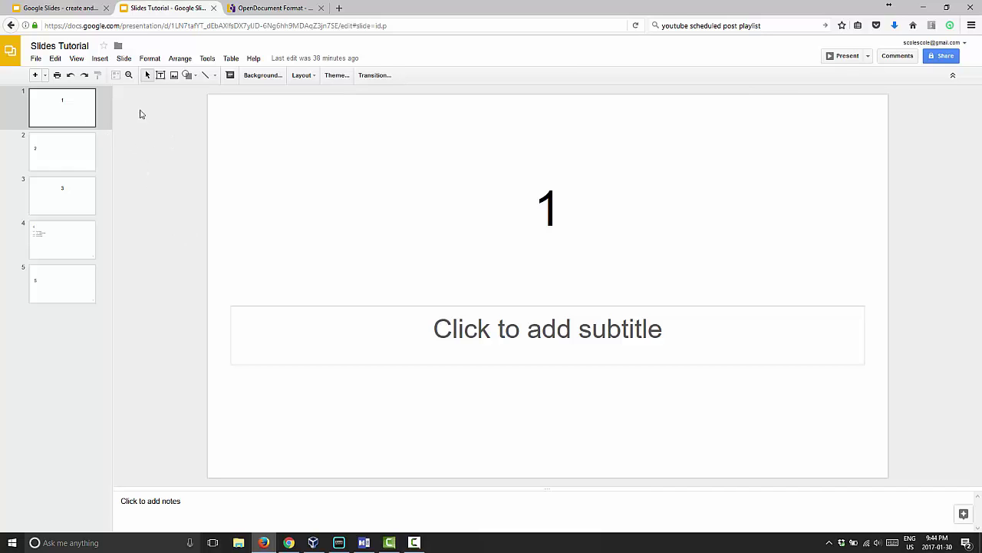
- Reveal the File > Download as formats (PowerPoint, ODP, PDF, text, JPEG, PNG, SVG)
click(36, 60)
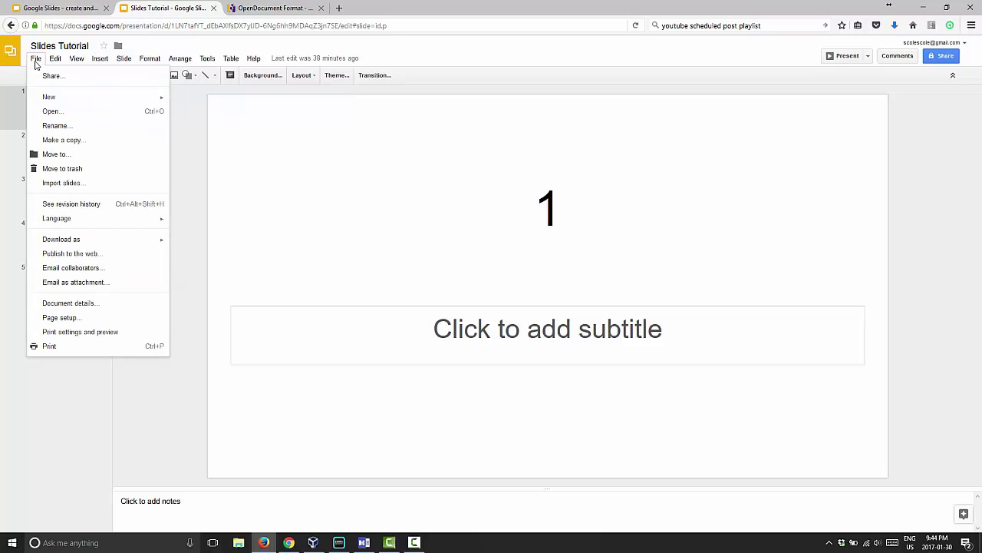
mouse_move(89, 246)
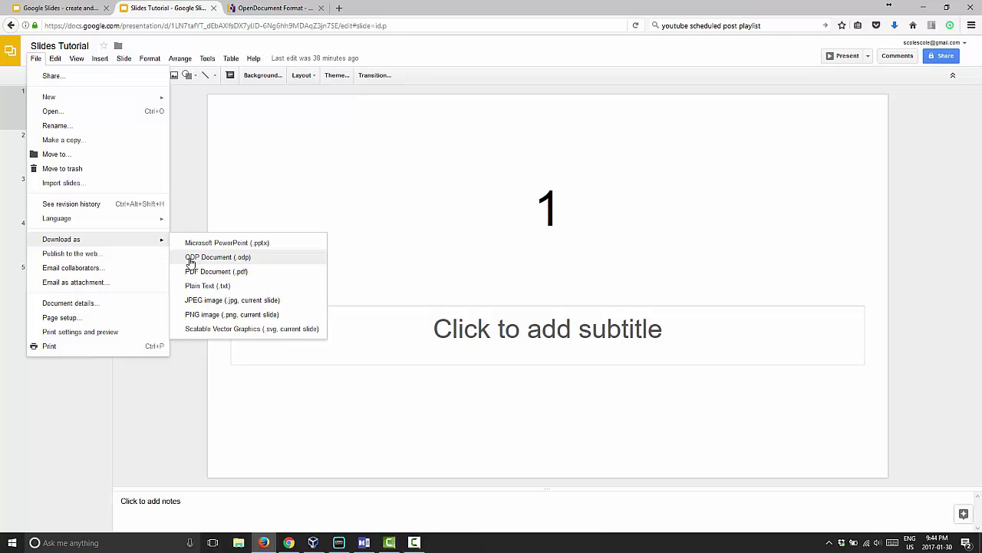
- Skim the opendocumentformat.org home page, then return to the Slides Tutorial deck
click(266, 9)
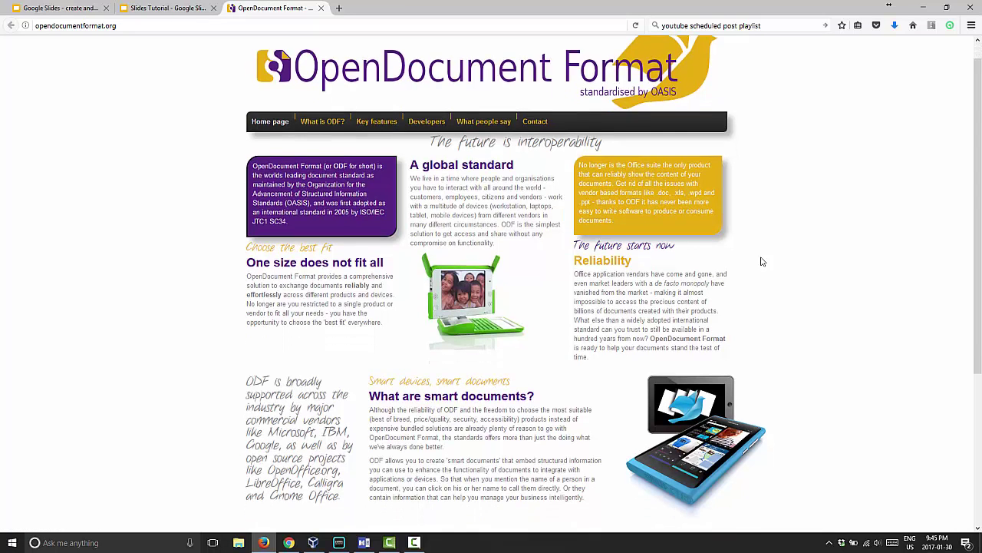
scroll(762, 262, down, 3)
scroll(765, 323, up, 3)
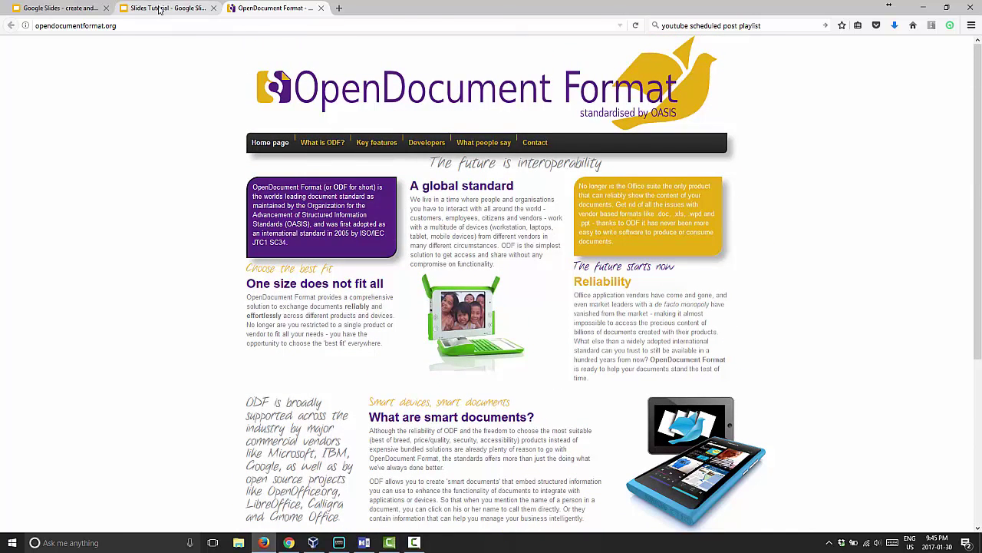
click(159, 10)
- Reopen the Slides Tutorial deck's File menu to show its download formats again
click(35, 59)
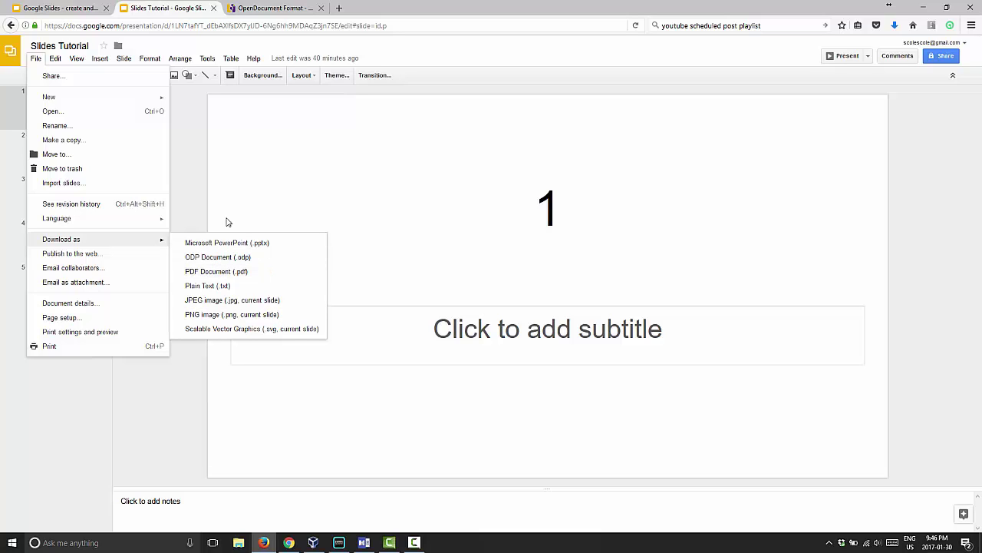
- Create a new deck from the Your big idea template via the Slides home page
click(202, 146)
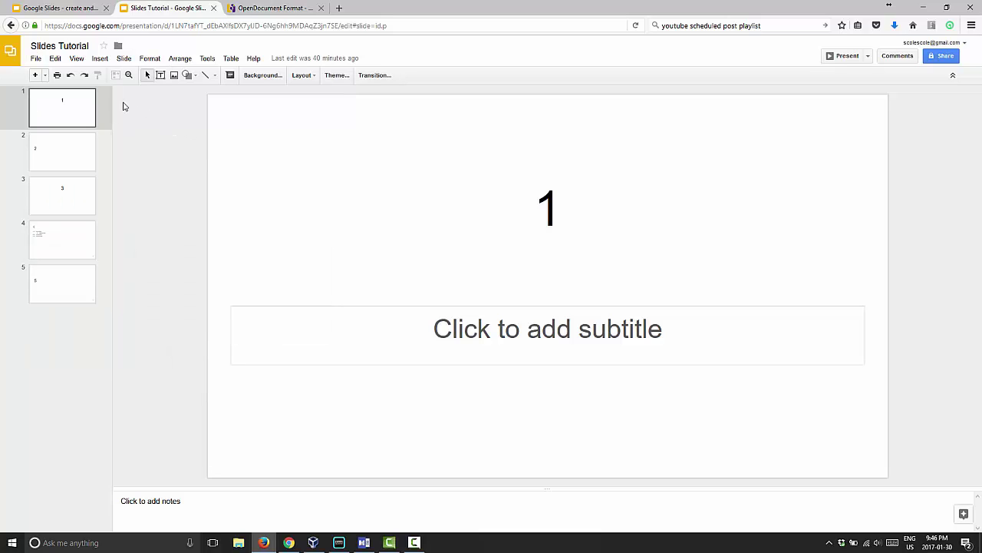
click(8, 58)
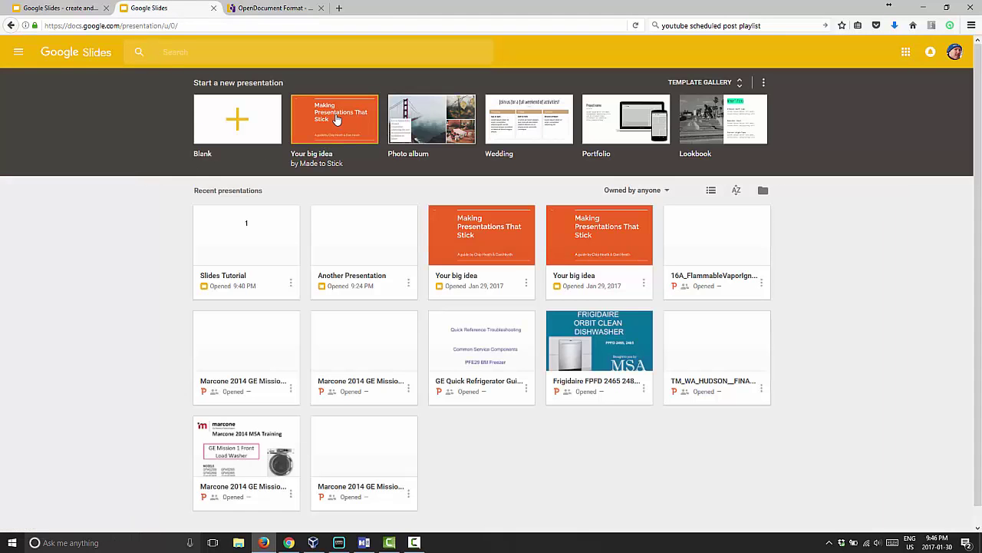
click(335, 120)
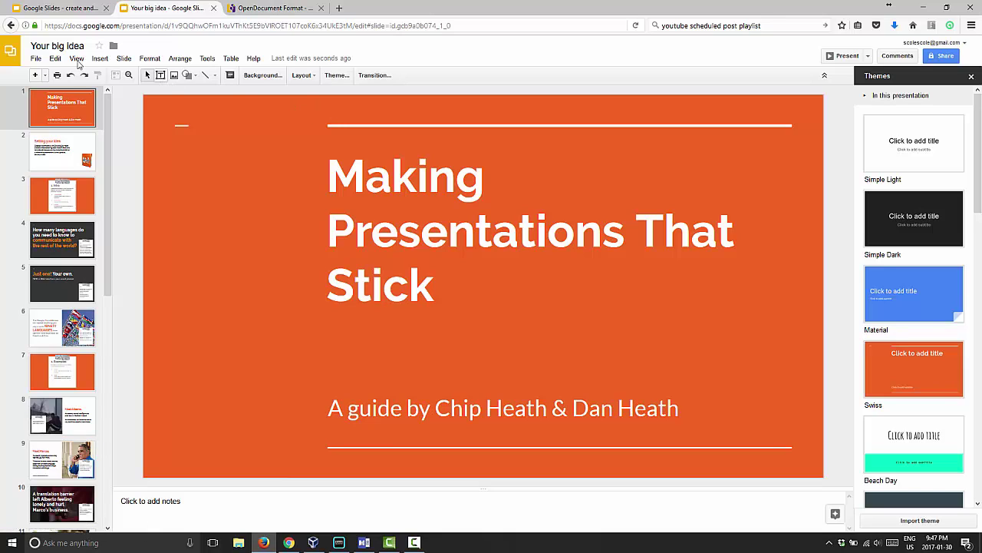
- Preview the template's slides 8, 9 and 10, then return to the title slide
click(35, 58)
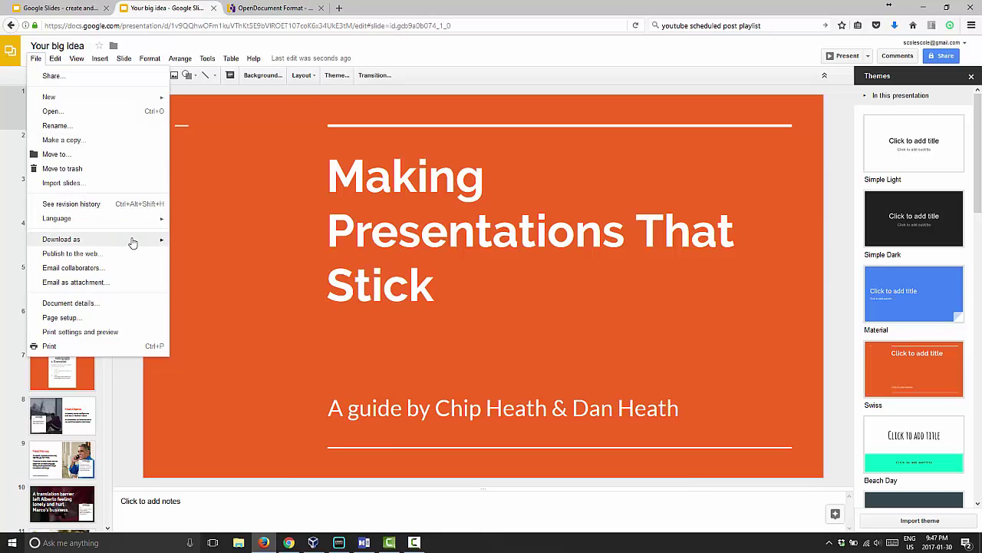
mouse_move(135, 241)
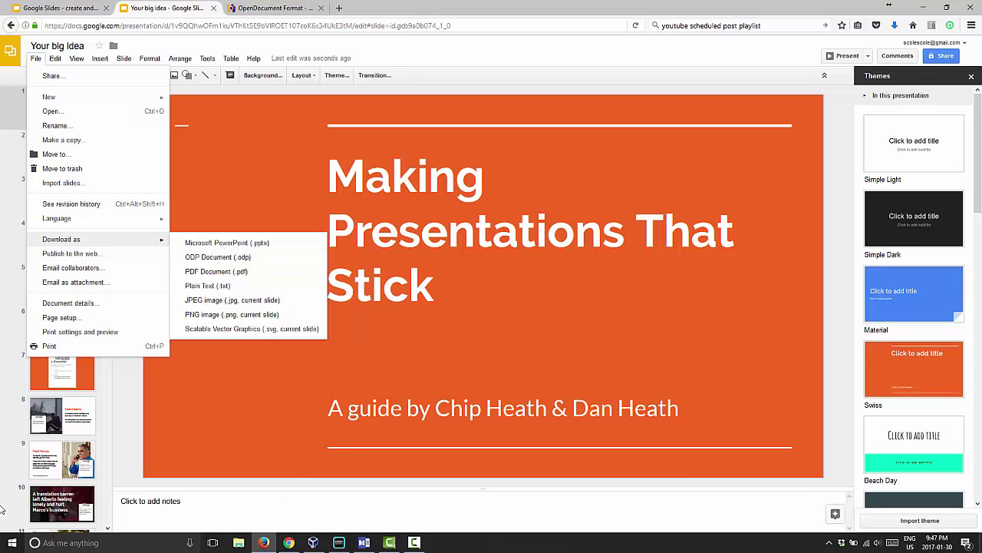
click(52, 426)
click(55, 459)
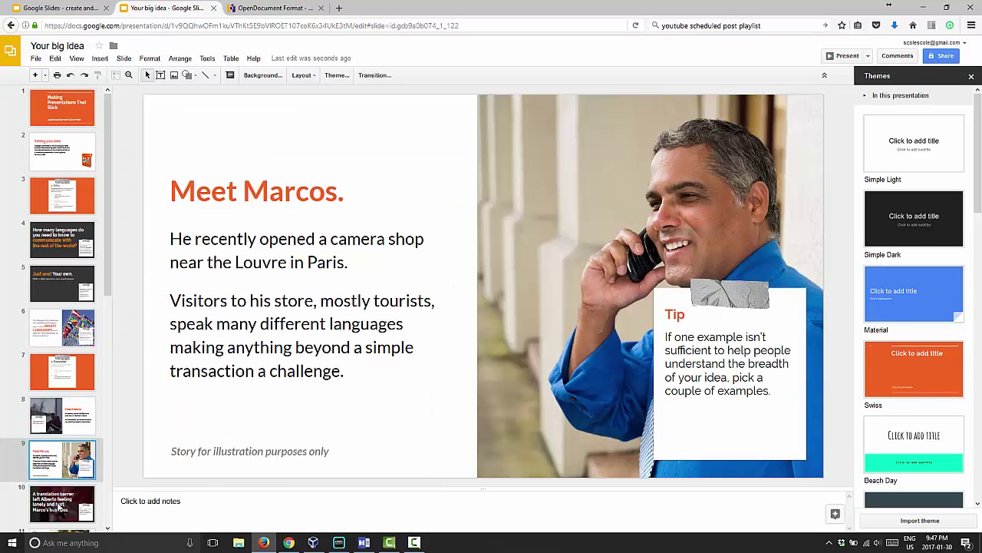
click(58, 503)
scroll(72, 190, up, 1)
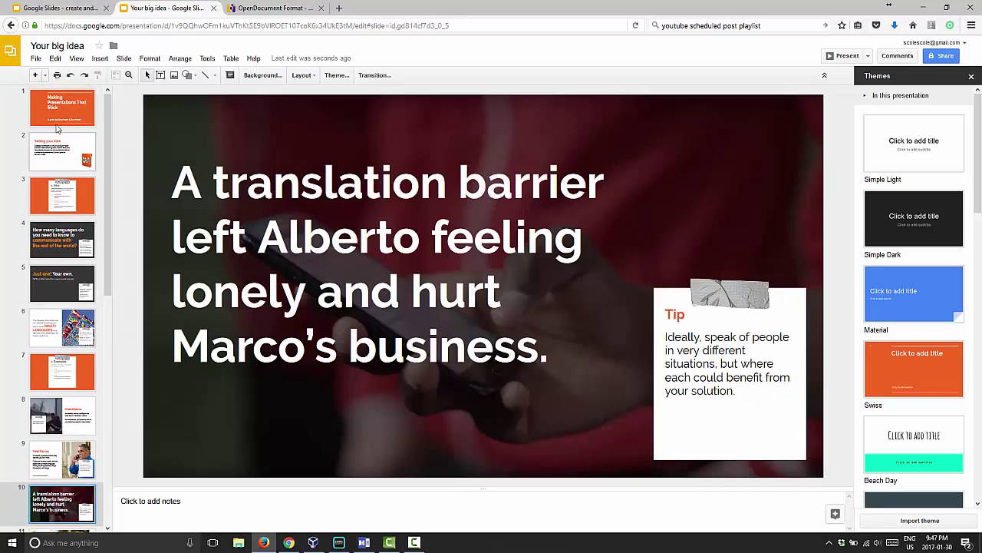
click(69, 112)
- Download the deck as Microsoft PowerPoint (.pptx), set to open in Microsoft PowerPoint
click(36, 59)
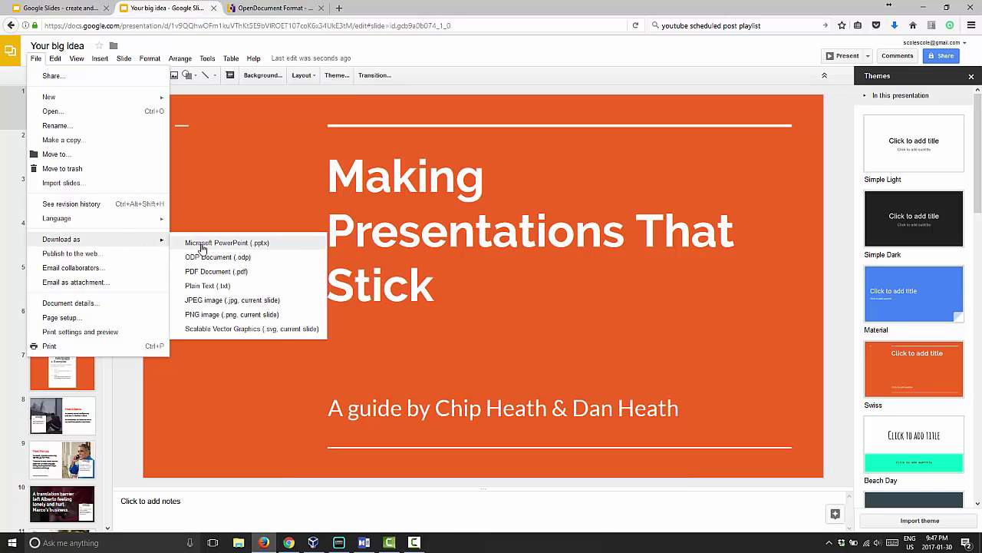
click(201, 244)
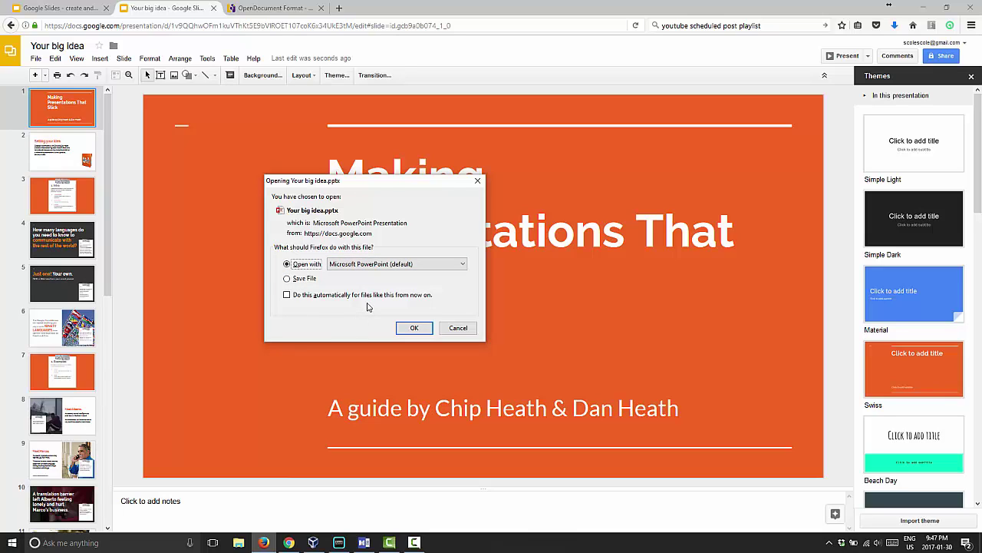
click(321, 266)
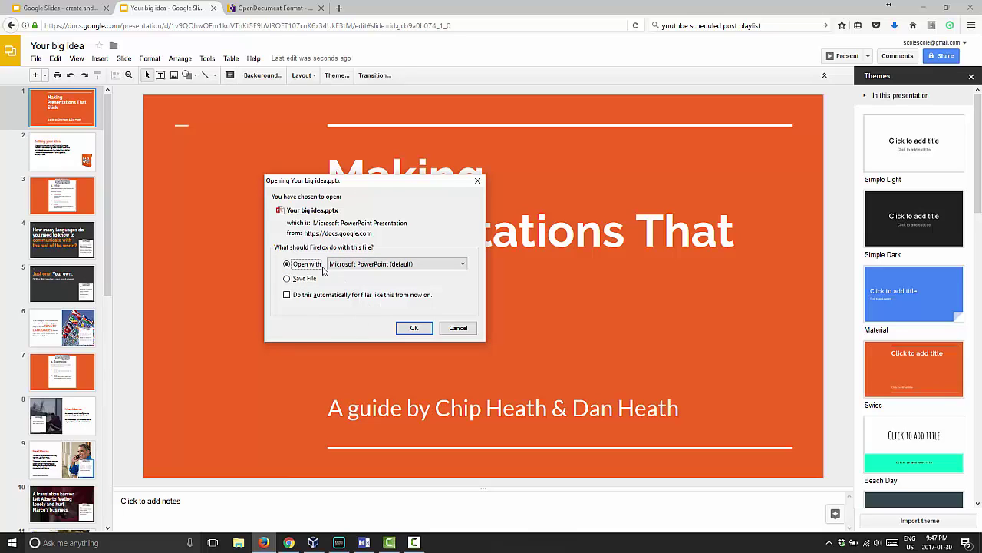
- Open Your big idea.pptx in PowerPoint and inspect slide 2's text boxes
click(414, 329)
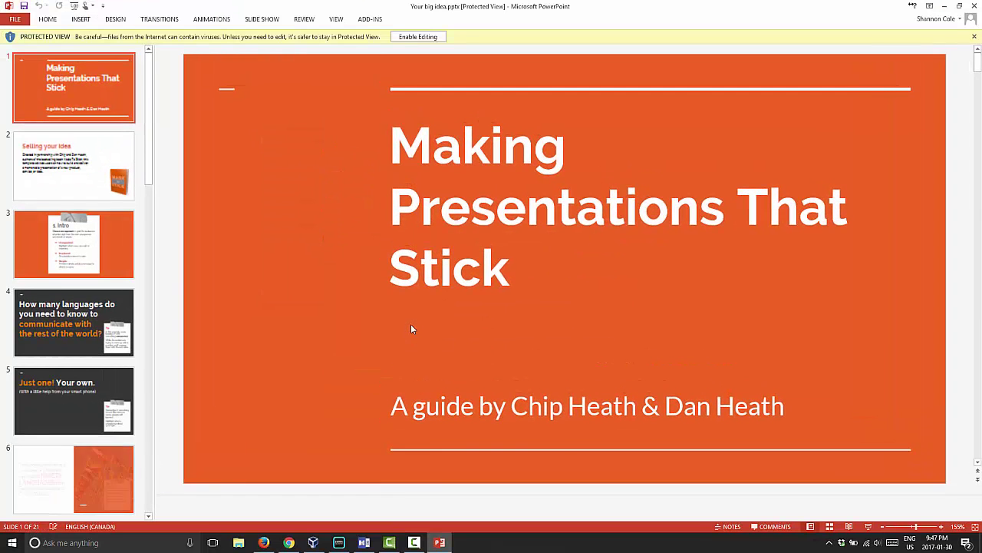
drag(149, 230, 177, 78)
click(88, 148)
click(355, 197)
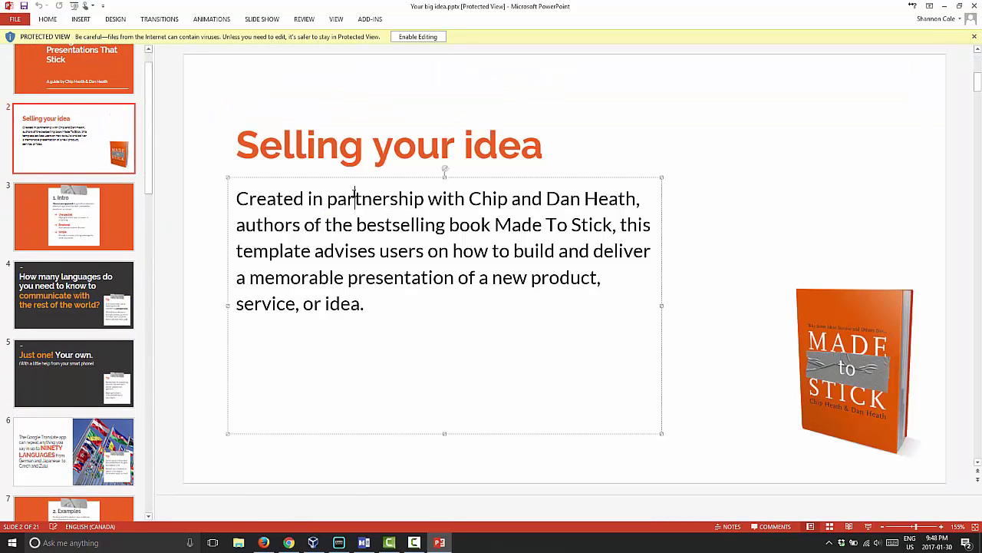
click(304, 138)
click(340, 225)
- Check the Made to Stick image and Selling your idea title, view slide 3, then close PowerPoint
click(867, 331)
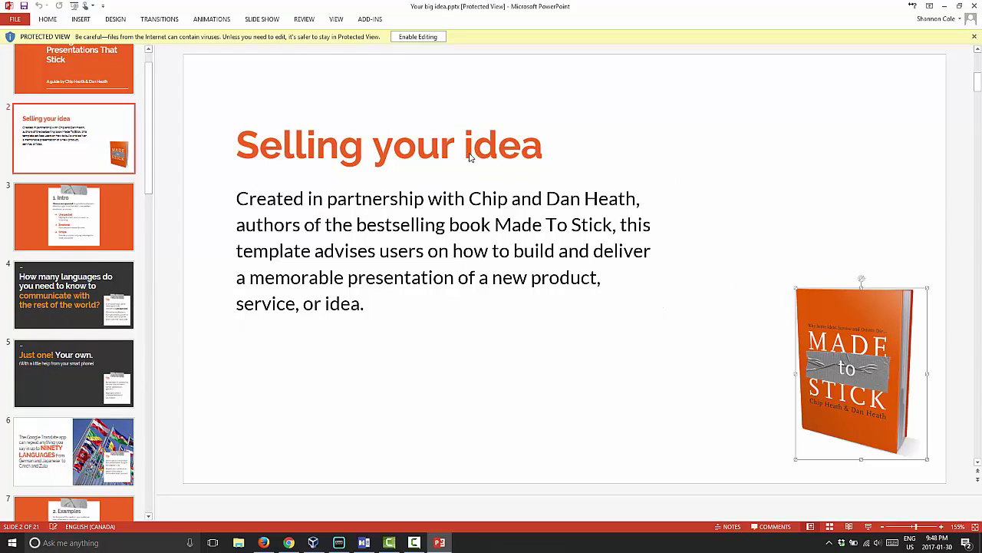
click(445, 150)
click(404, 274)
click(71, 229)
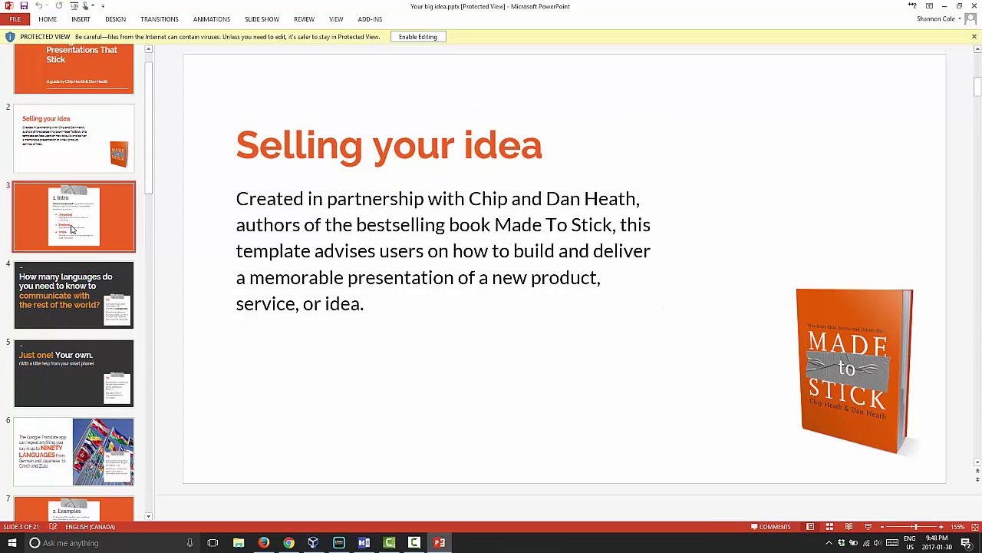
scroll(729, 79, up, 2)
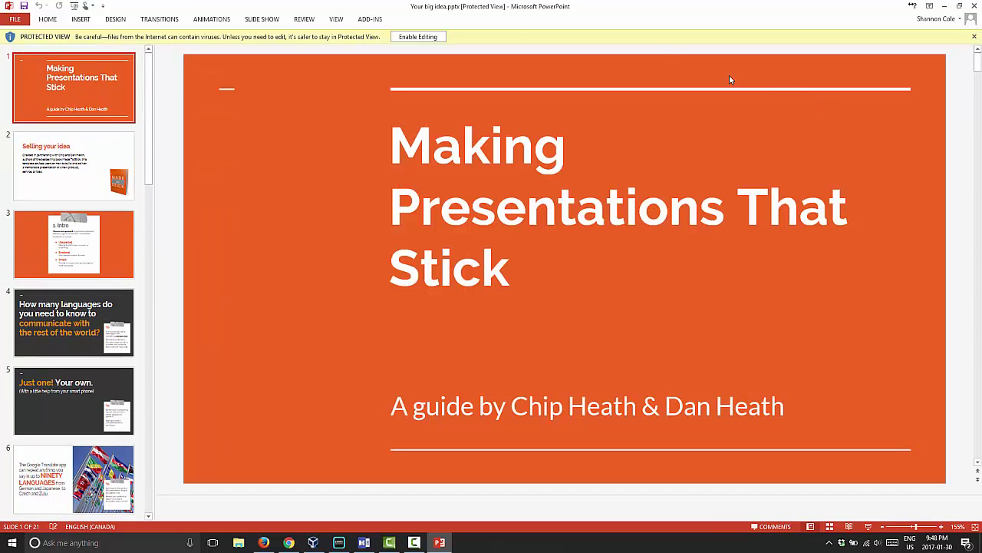
click(976, 6)
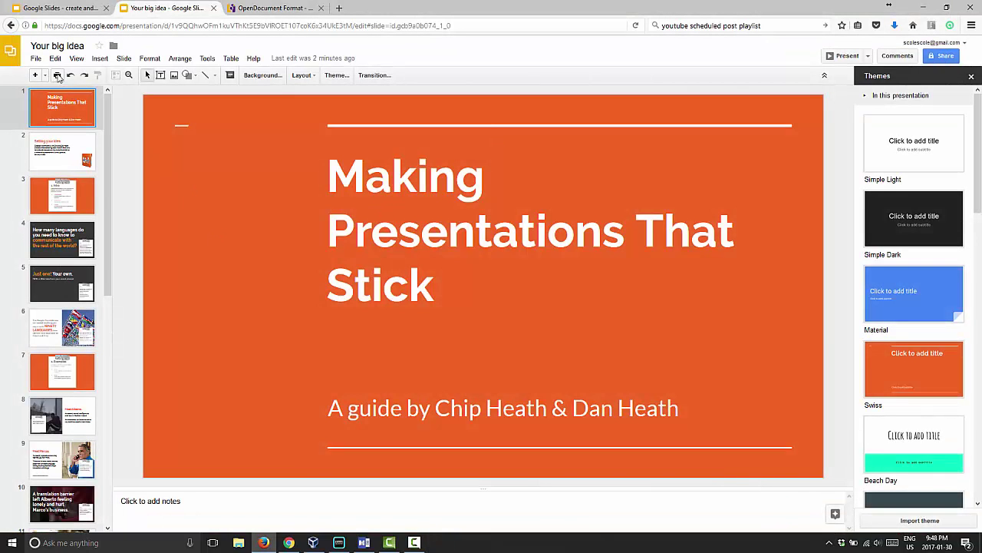
- Download the deck as PDF Document (.pdf) and open it with TWINUI (default)
click(36, 58)
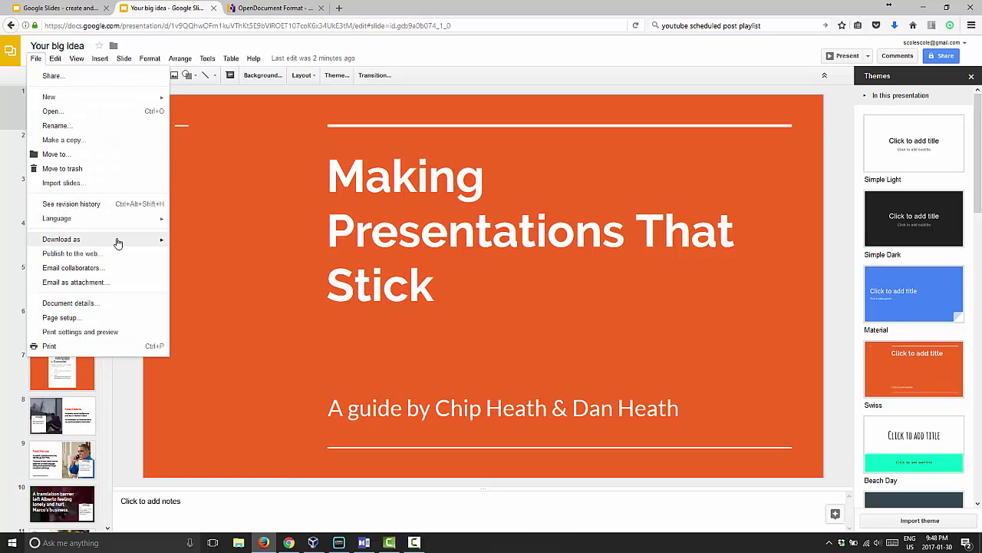
mouse_move(116, 241)
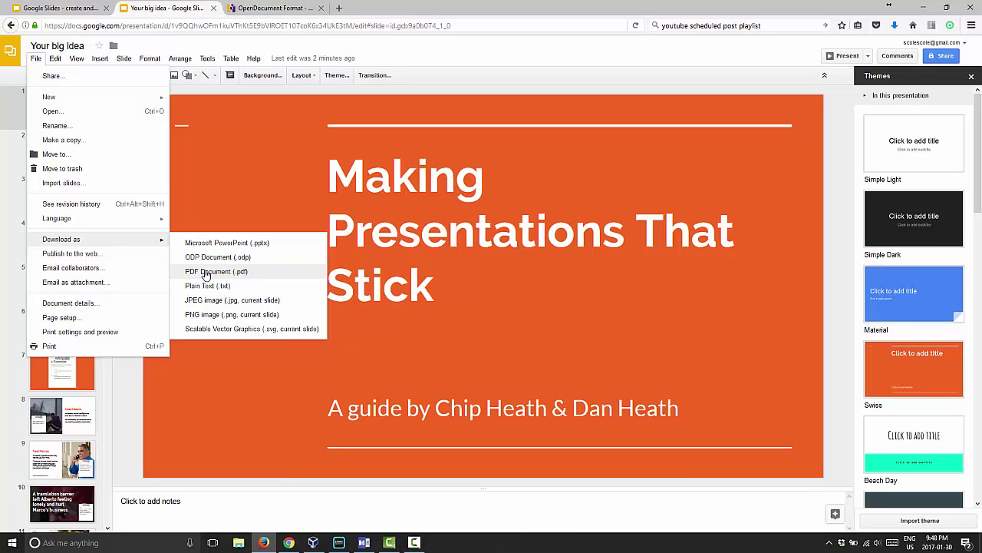
click(206, 272)
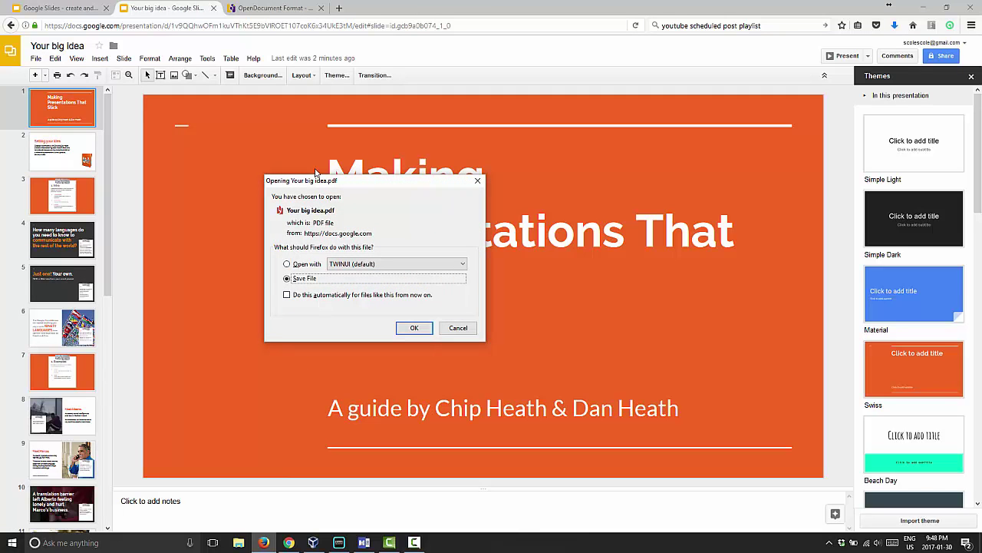
click(306, 265)
click(414, 328)
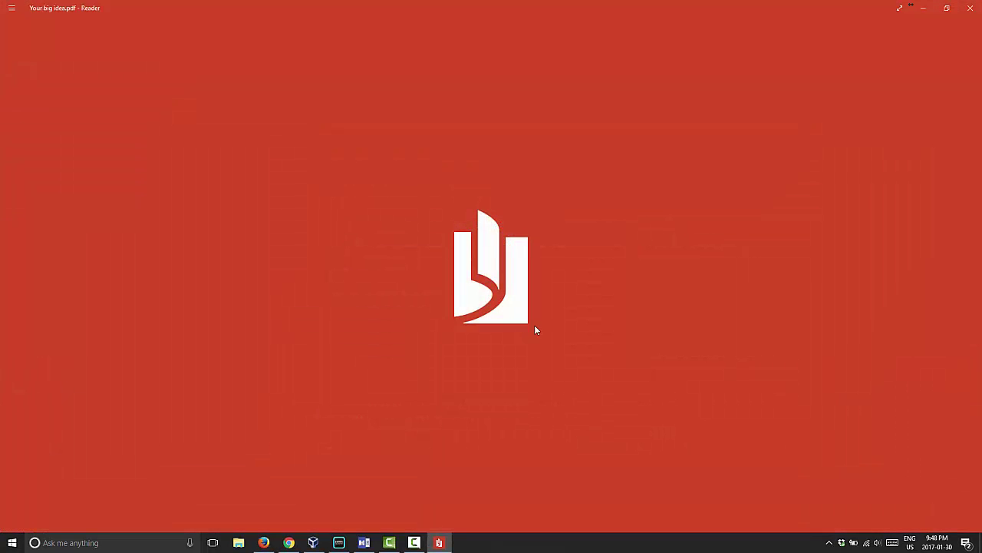
- Scroll through Your big idea.pdf, then jump to page 1 with Home and page 21 with End
scroll(629, 245, down, 2)
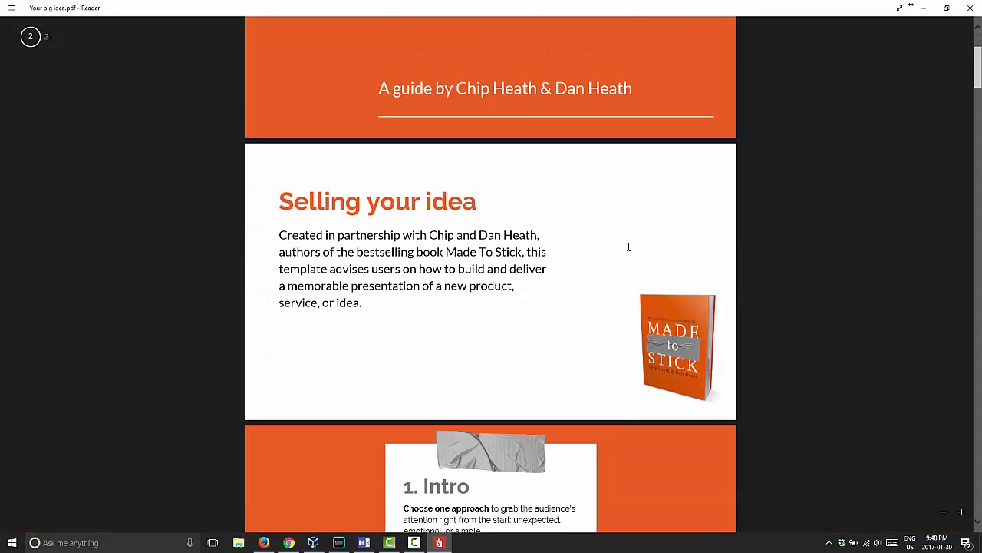
scroll(629, 246, up, 2)
scroll(629, 245, down, 1)
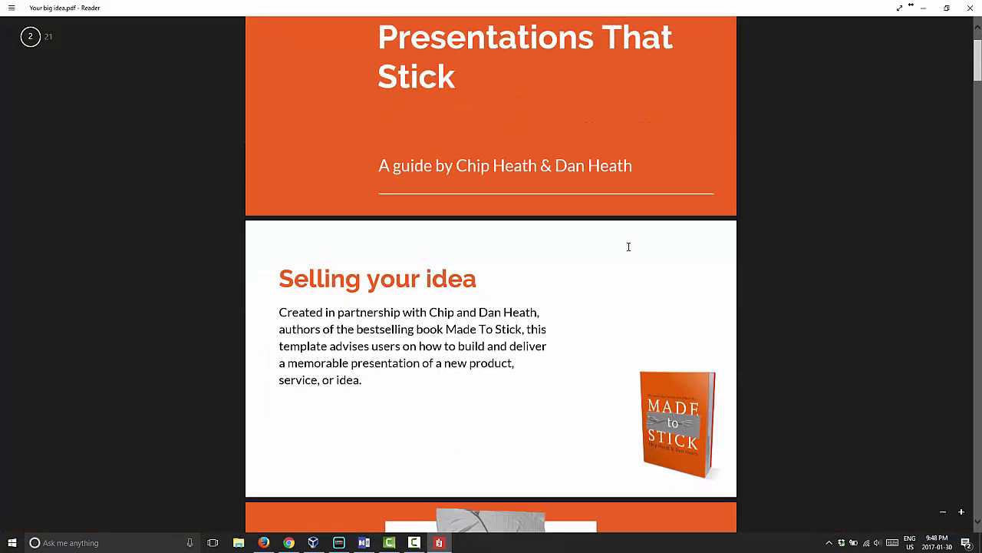
scroll(629, 246, down, 7)
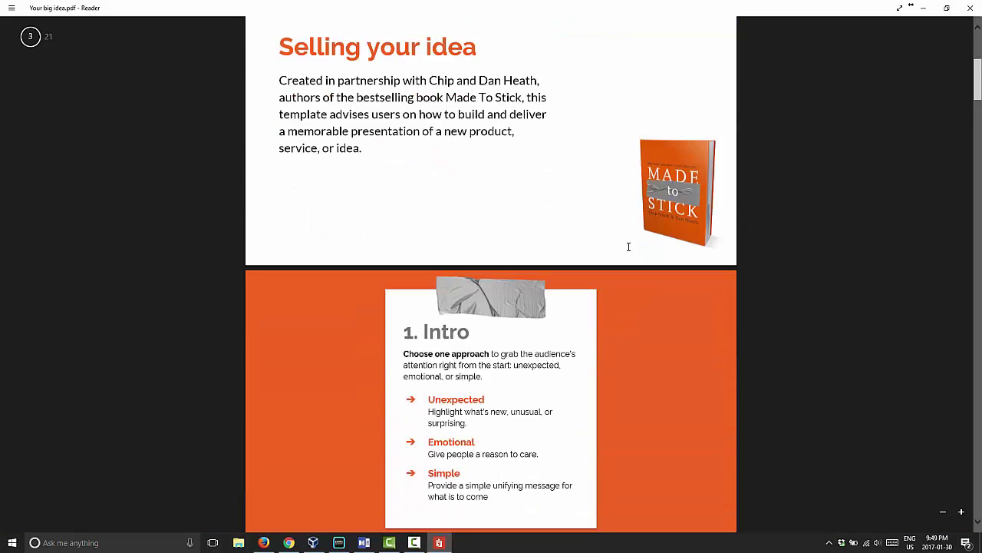
scroll(628, 247, down, 20)
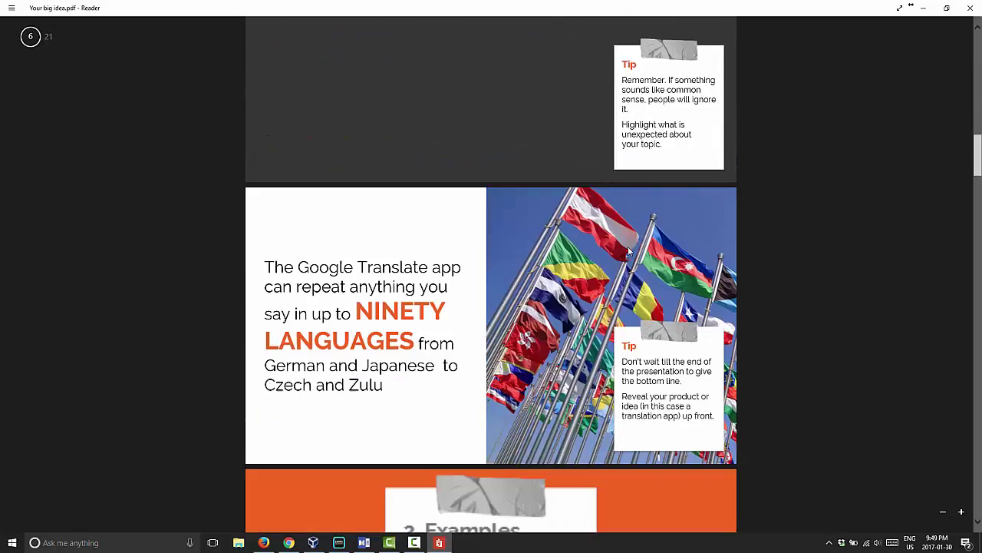
scroll(628, 252, down, 20)
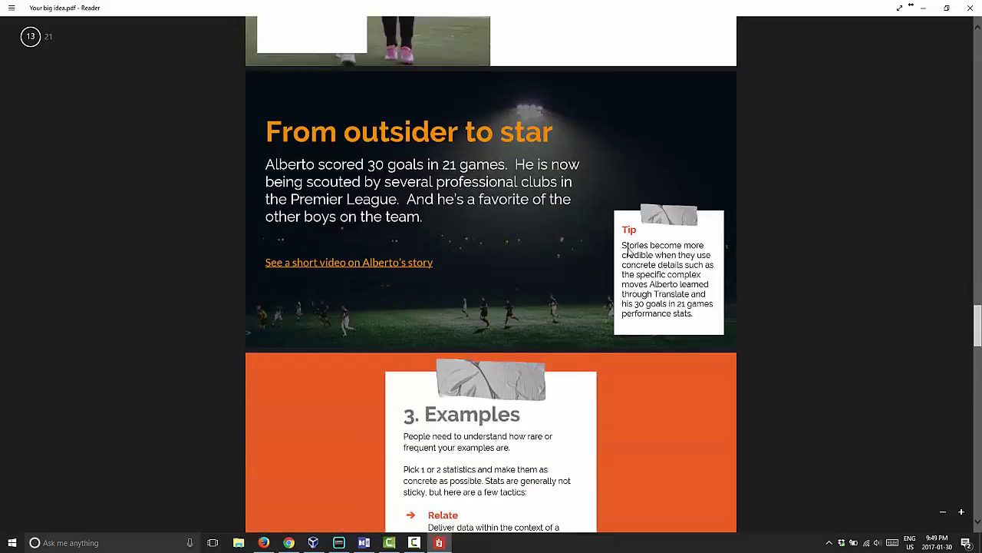
scroll(628, 252, down, 8)
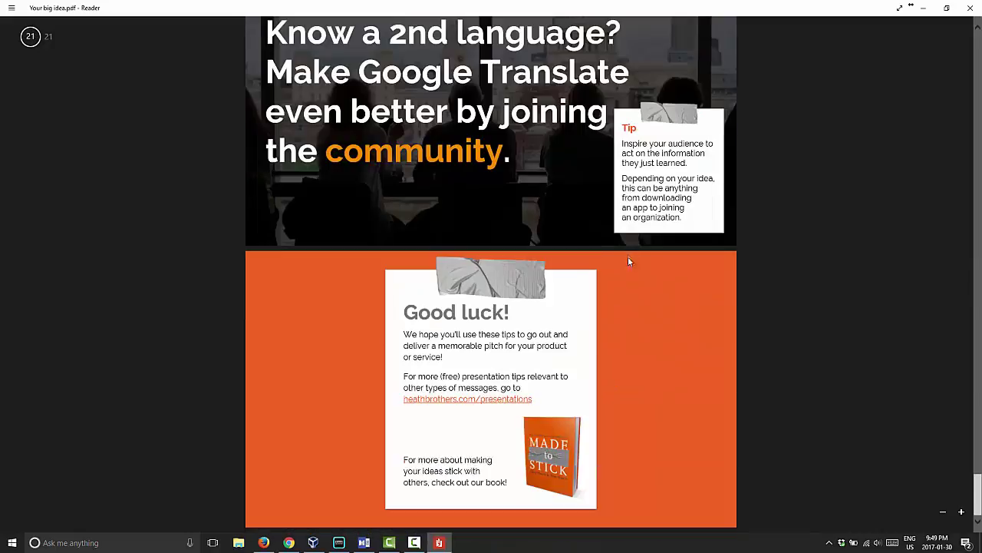
key(Home)
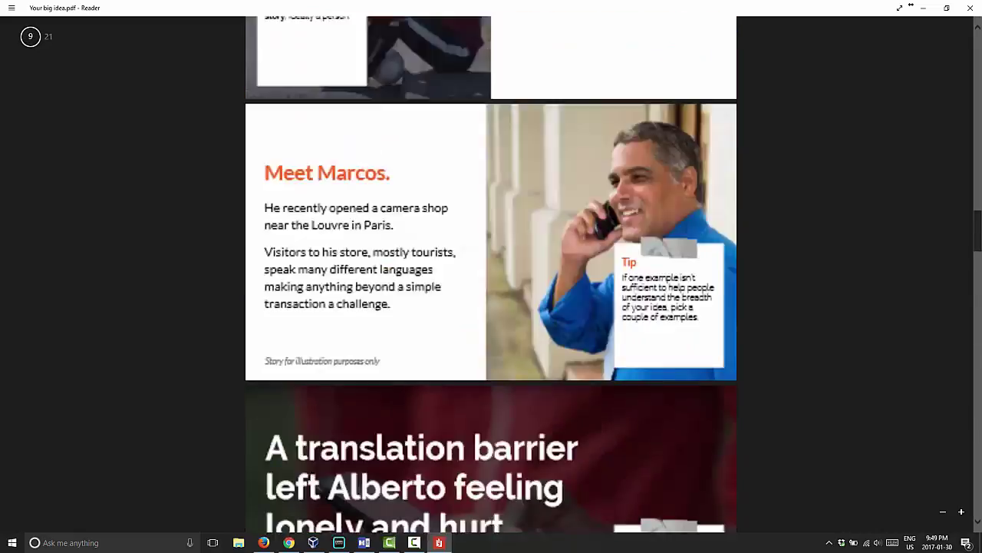
key(End)
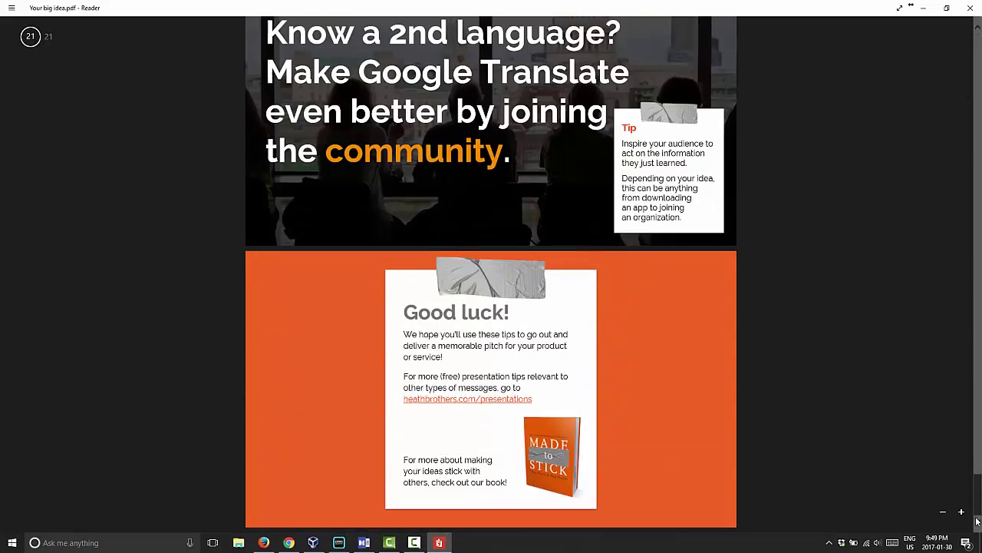